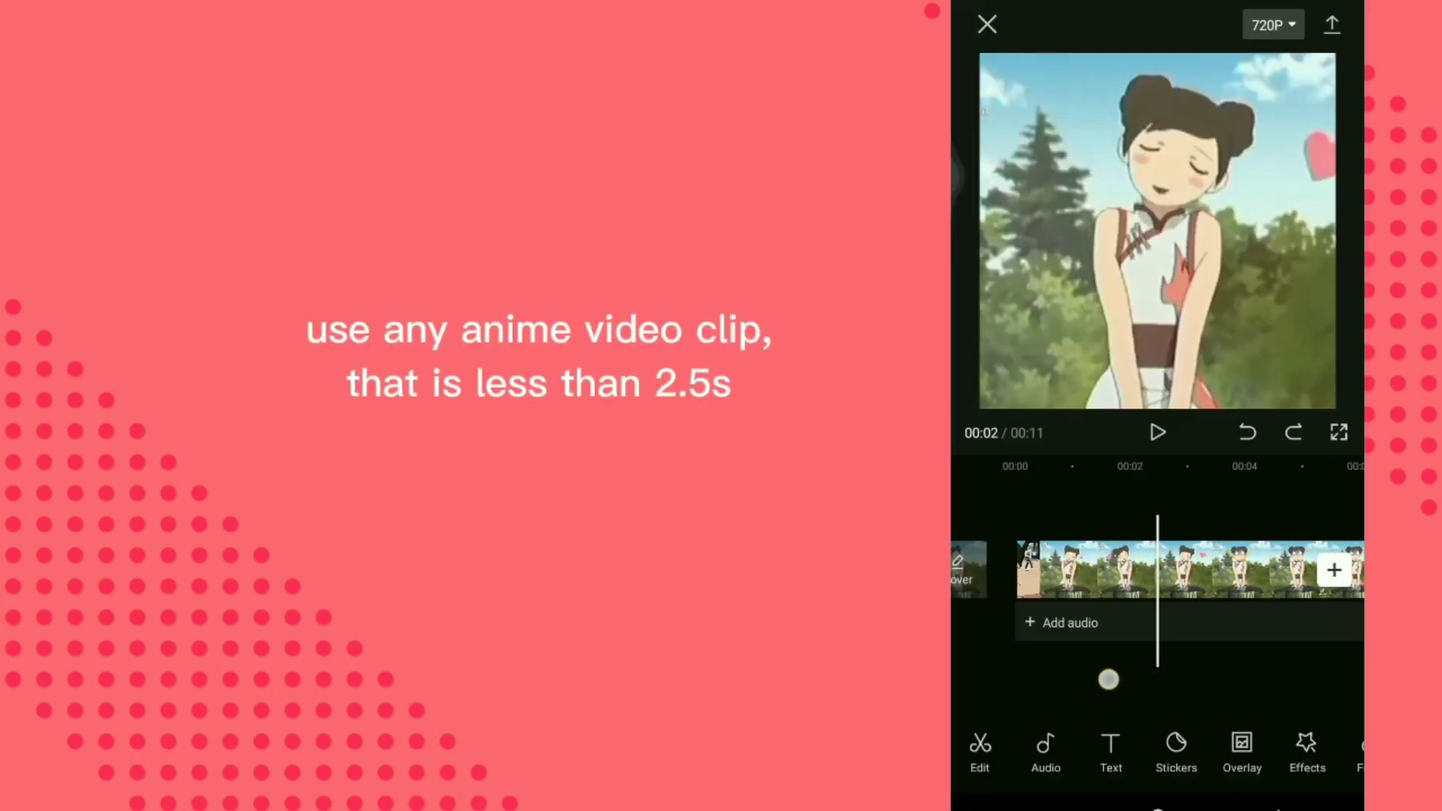
Trim the anime clip to 00:02 and adjust its colours, with brightness at -41.
click(1127, 569)
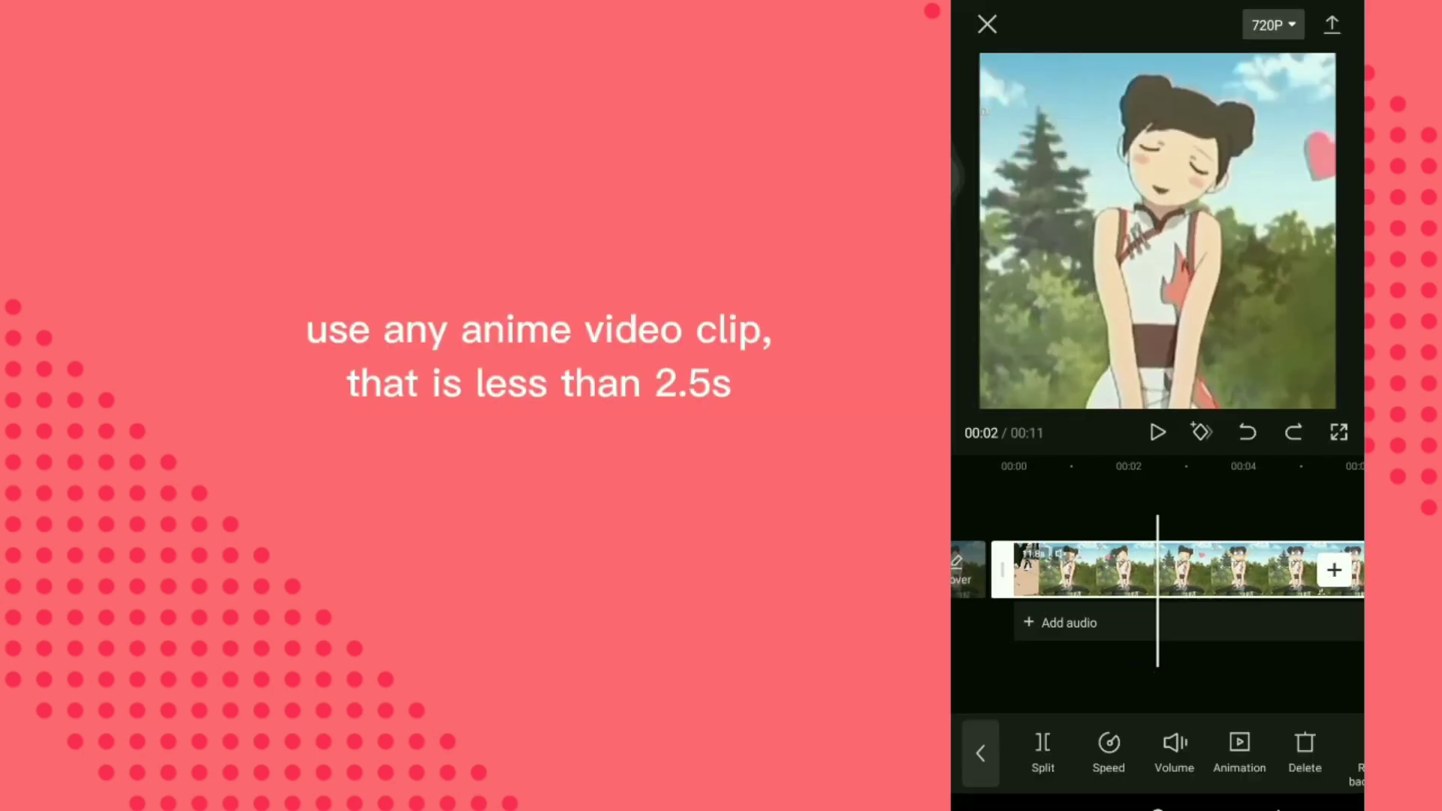
click(1173, 650)
click(1127, 569)
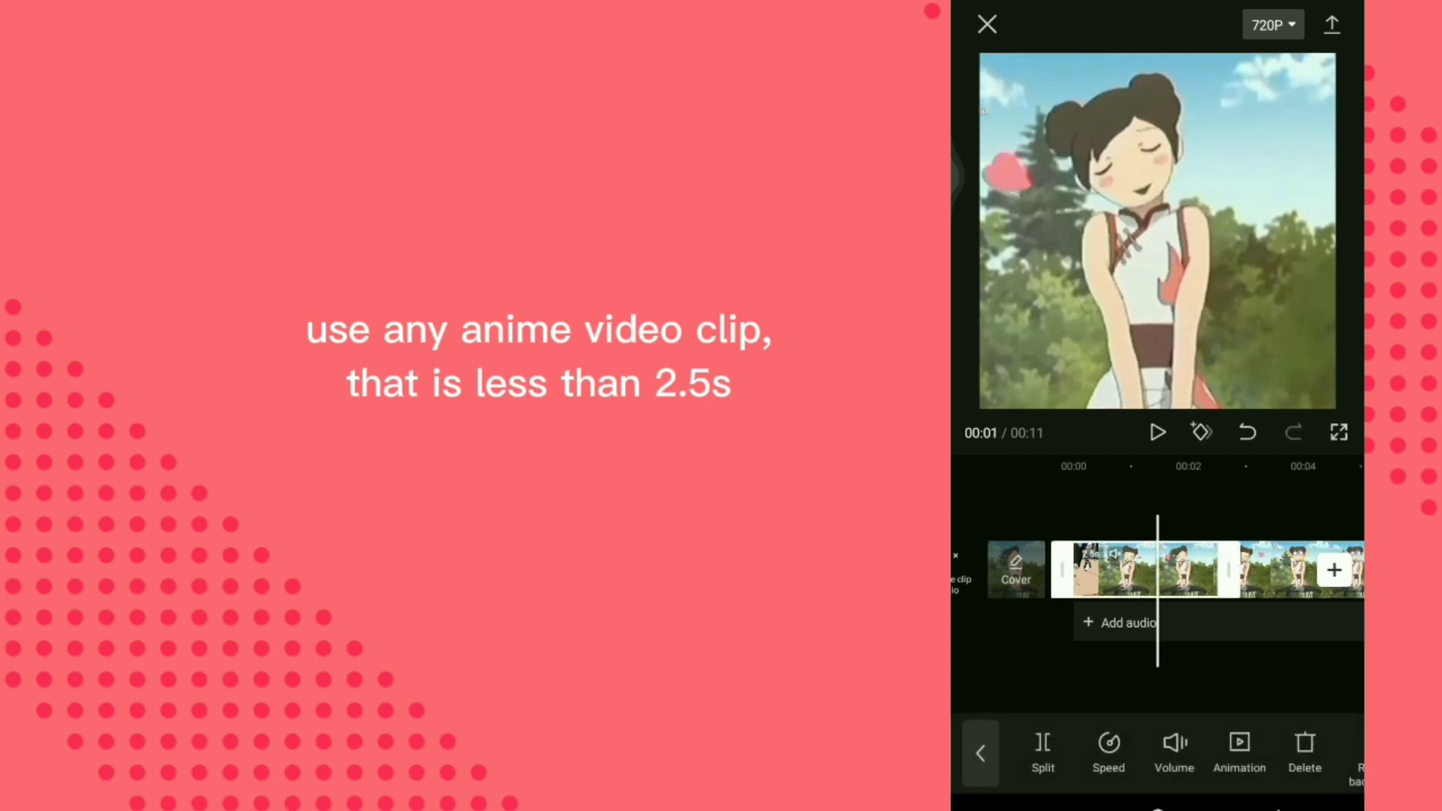
drag(1207, 666, 1143, 683)
click(1168, 672)
click(1195, 568)
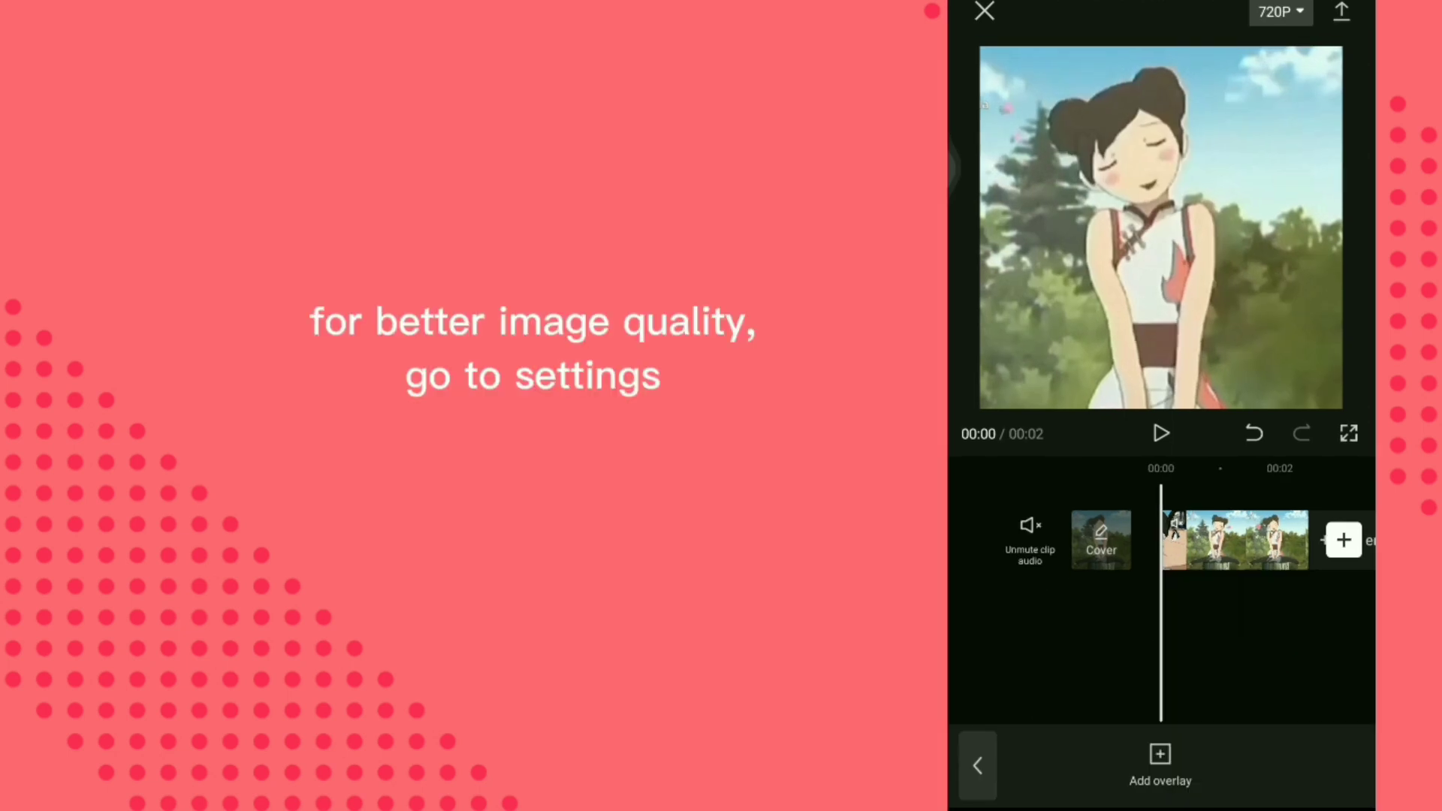
mouse_move(1284, 653)
mouse_down()
mouse_move(1191, 653)
mouse_move(1314, 624)
mouse_up()
click(1228, 541)
drag(1352, 774, 1244, 775)
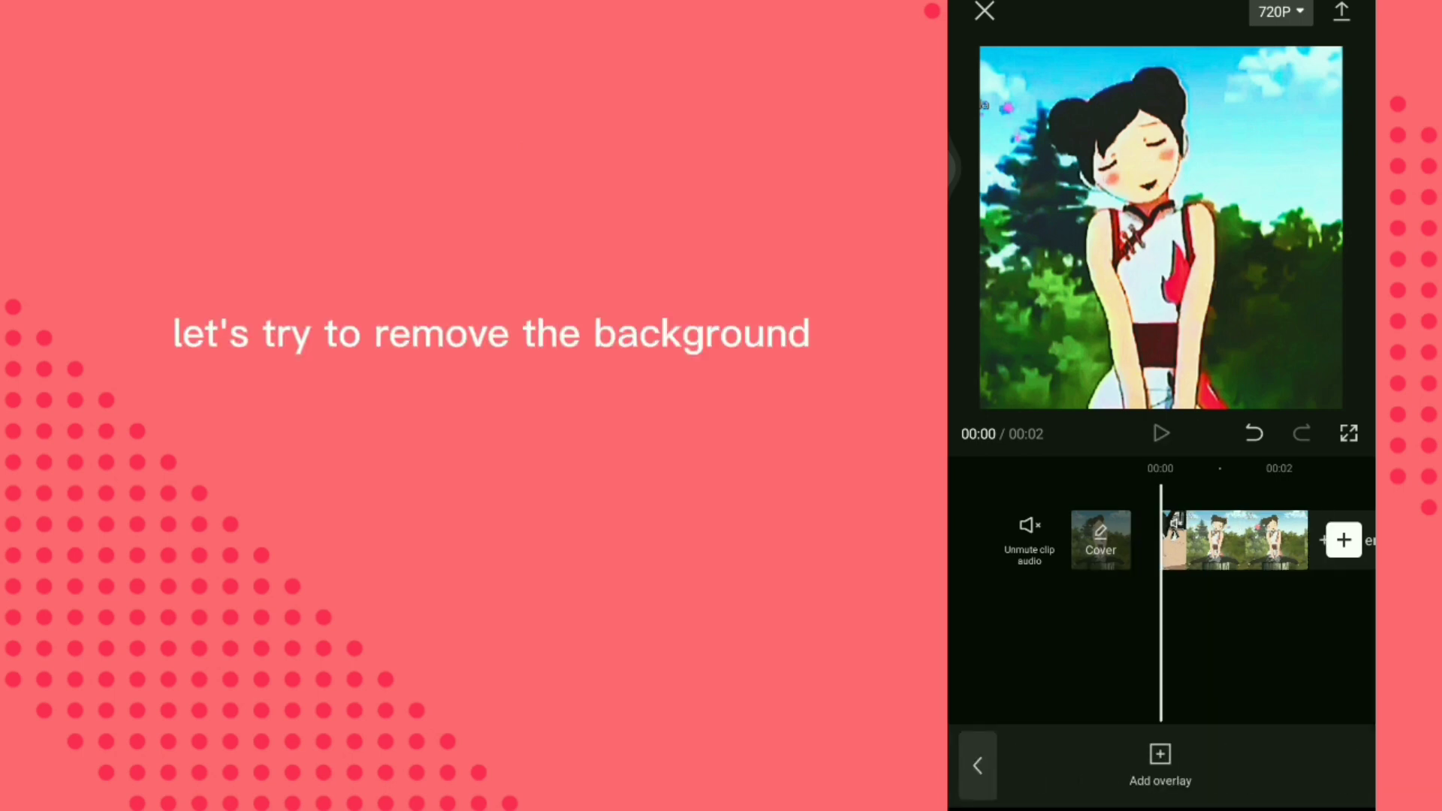
Apply Remove background to the anime clip, then replay it from the start to check the cut-out.
click(1157, 432)
click(1235, 621)
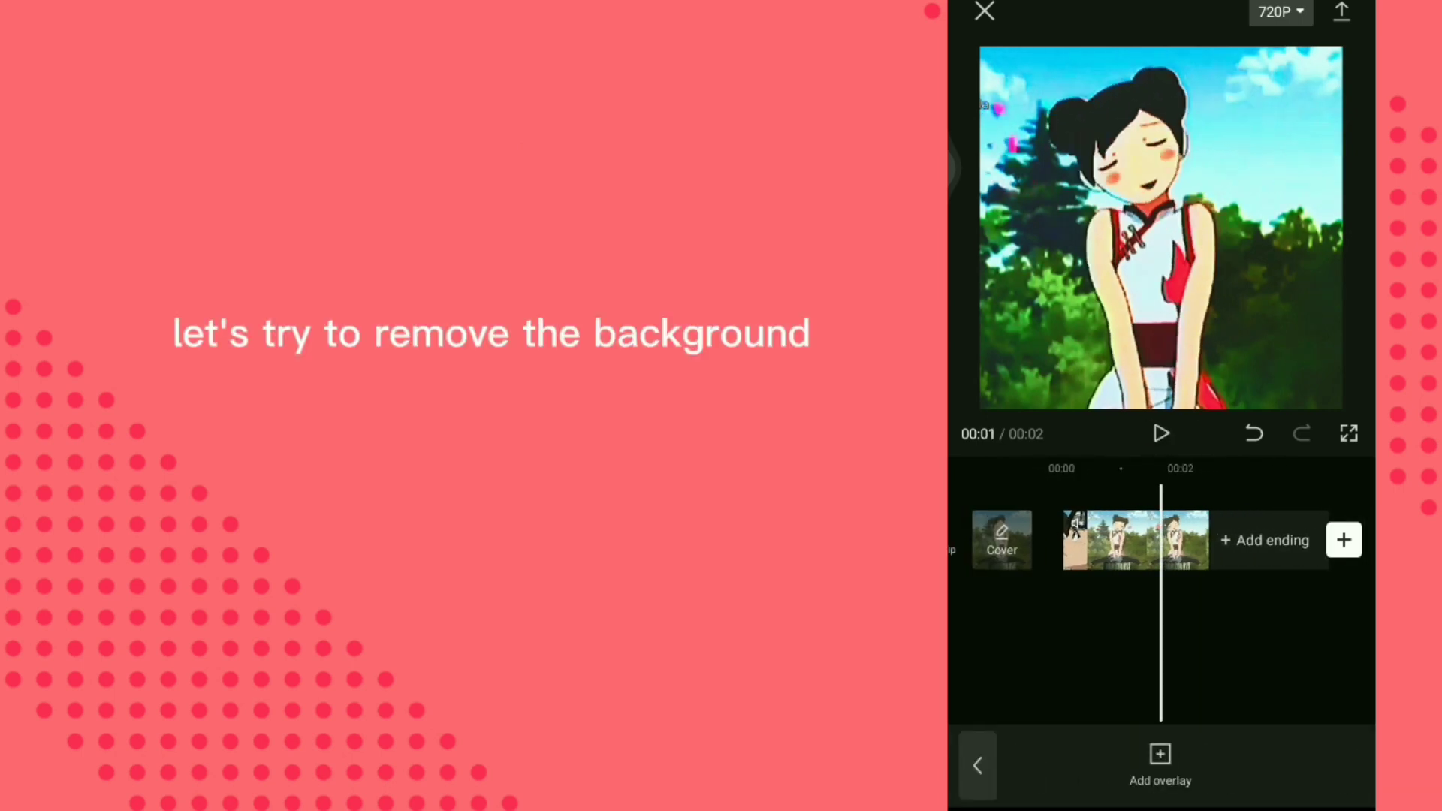
click(1127, 540)
drag(1239, 756, 1132, 755)
click(1078, 755)
click(1240, 653)
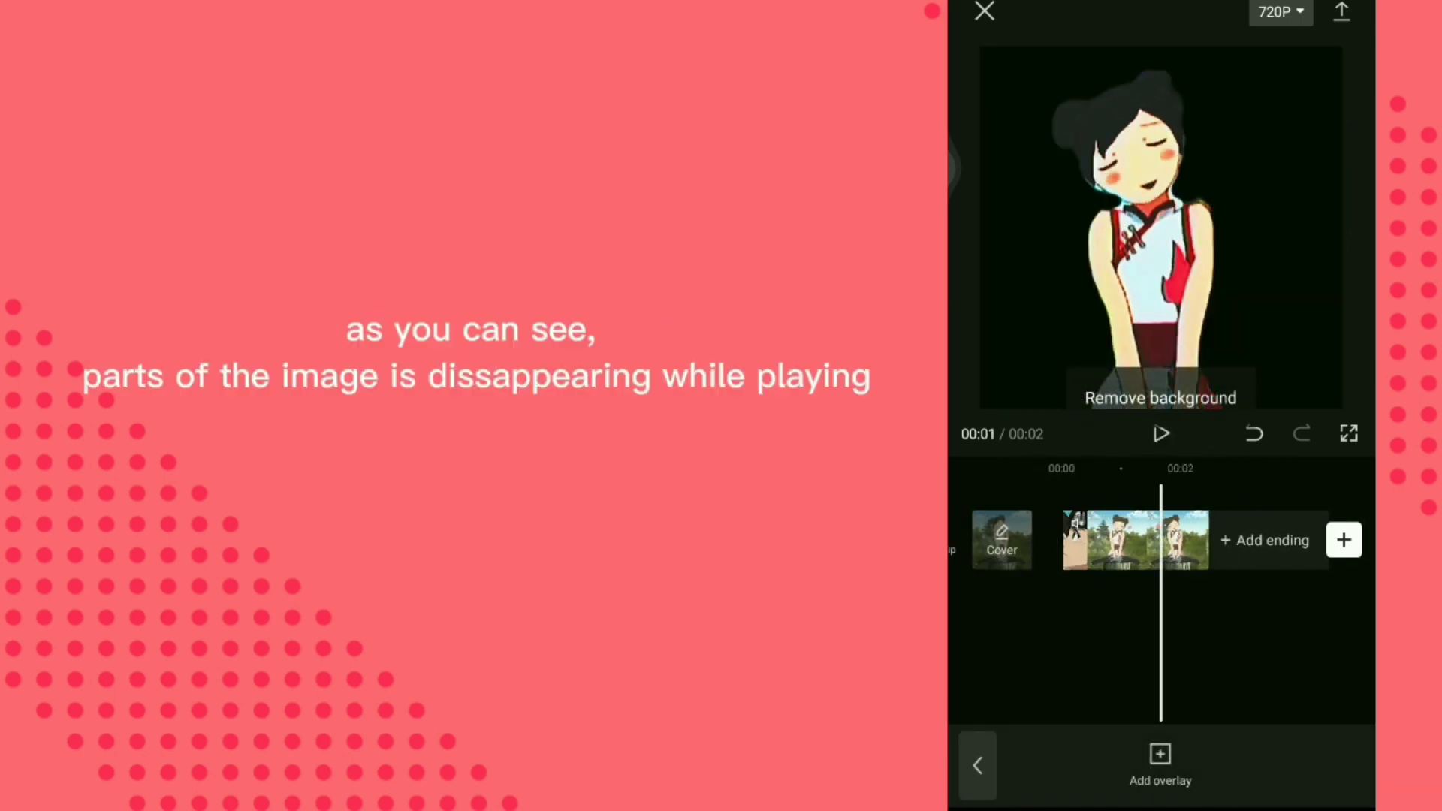
drag(1115, 631, 1211, 632)
click(1160, 432)
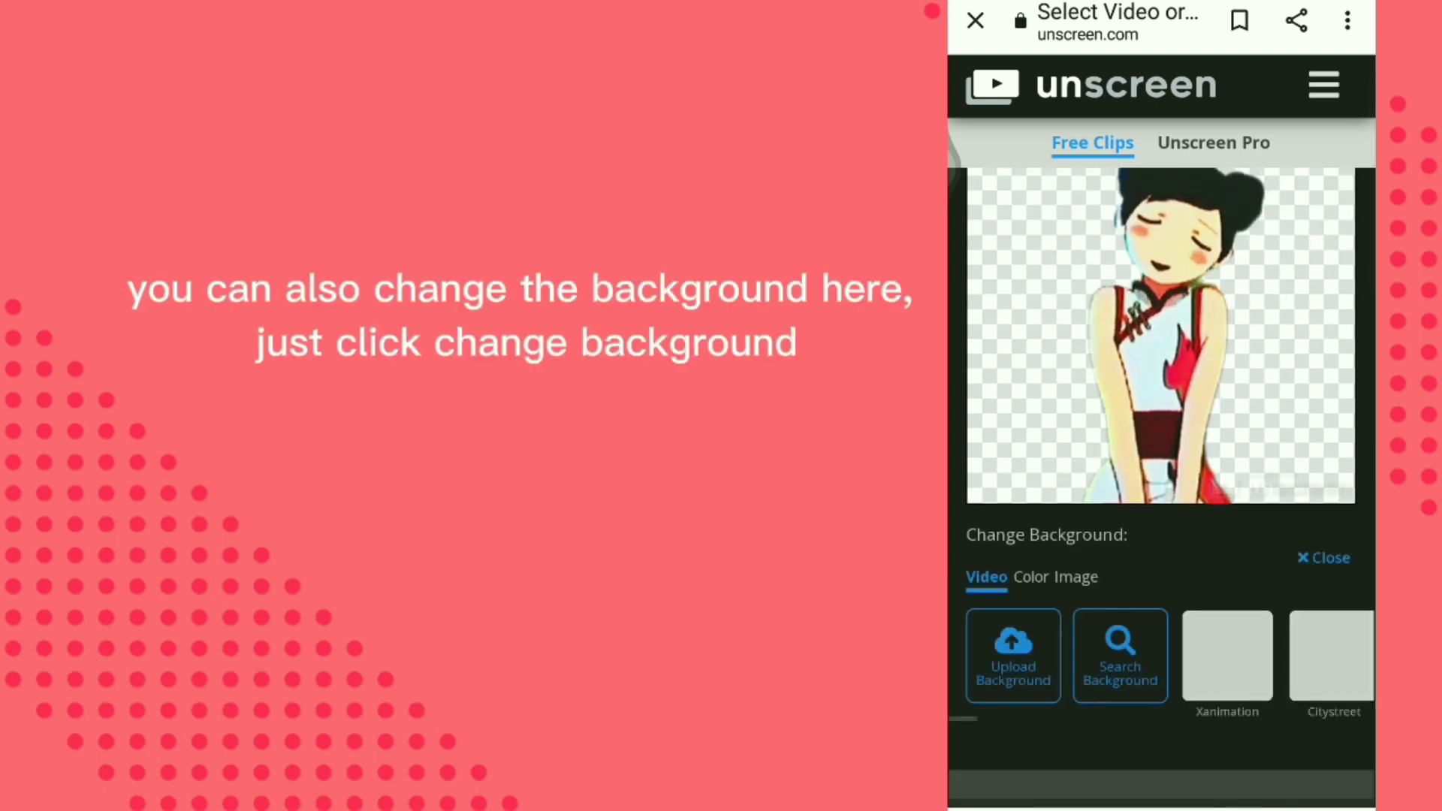
Scroll the video background thumbnails and apply Xanimation.
drag(1296, 656, 1179, 657)
click(1109, 656)
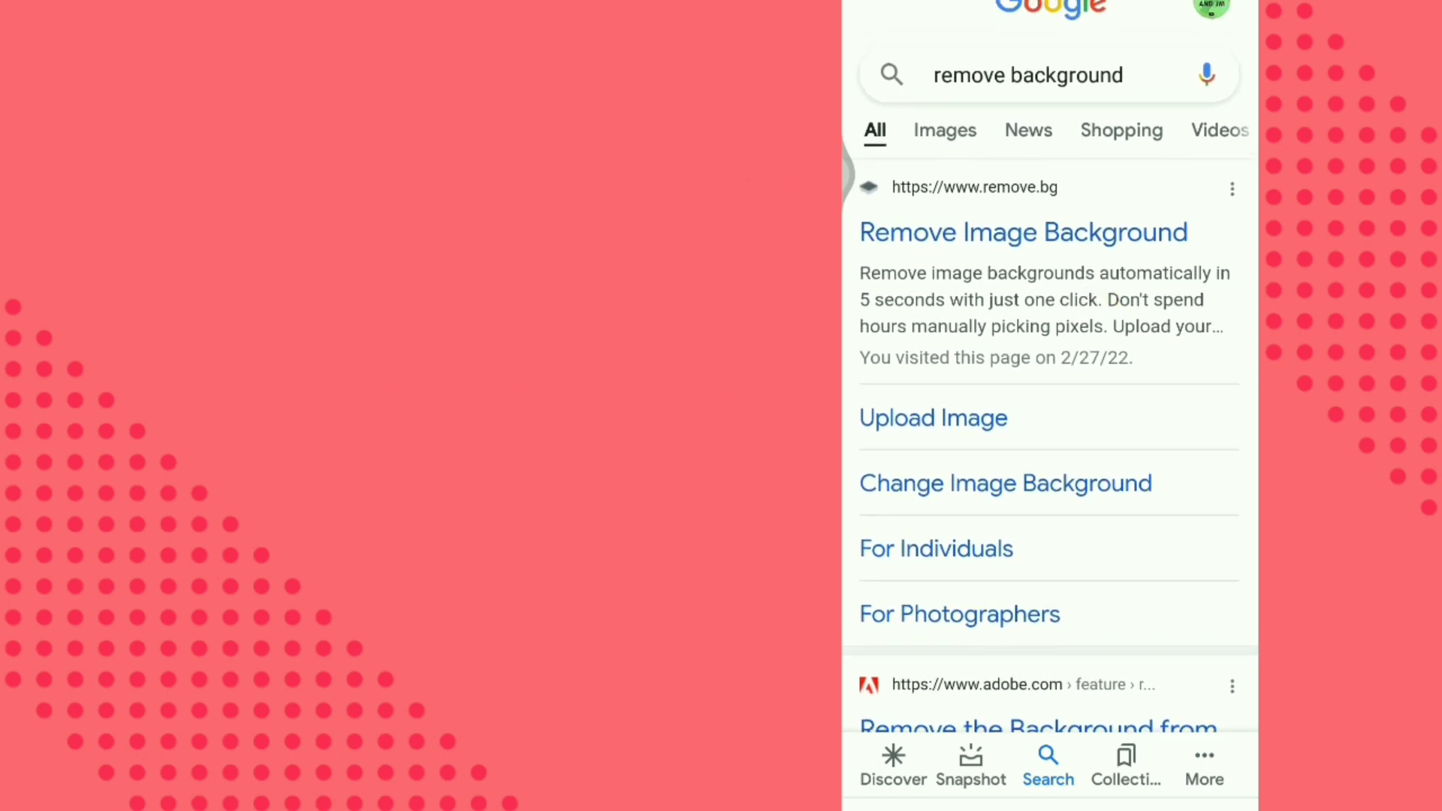
Open remove.bg from the search results and start uploading the red-haired character portrait.
click(1113, 238)
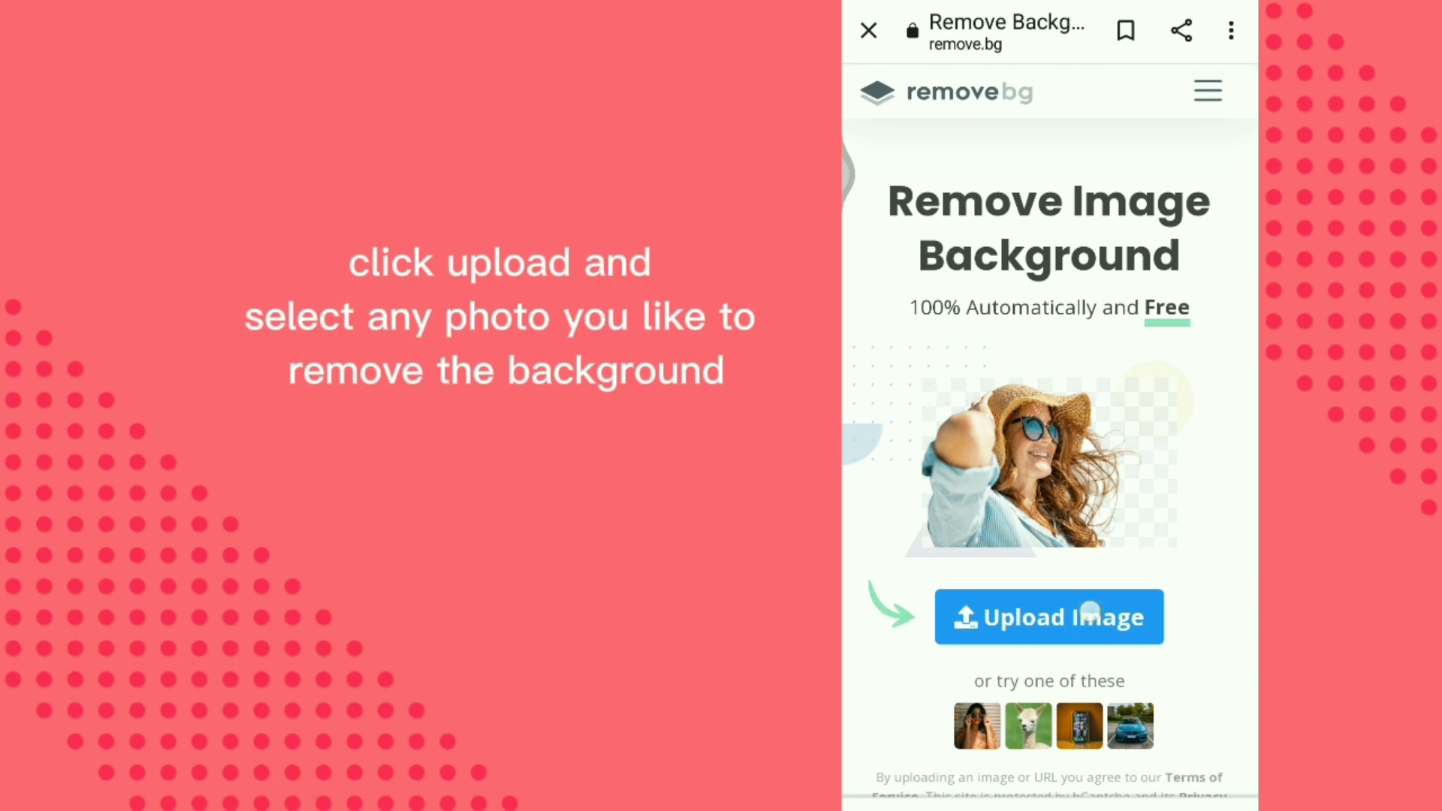
click(1089, 612)
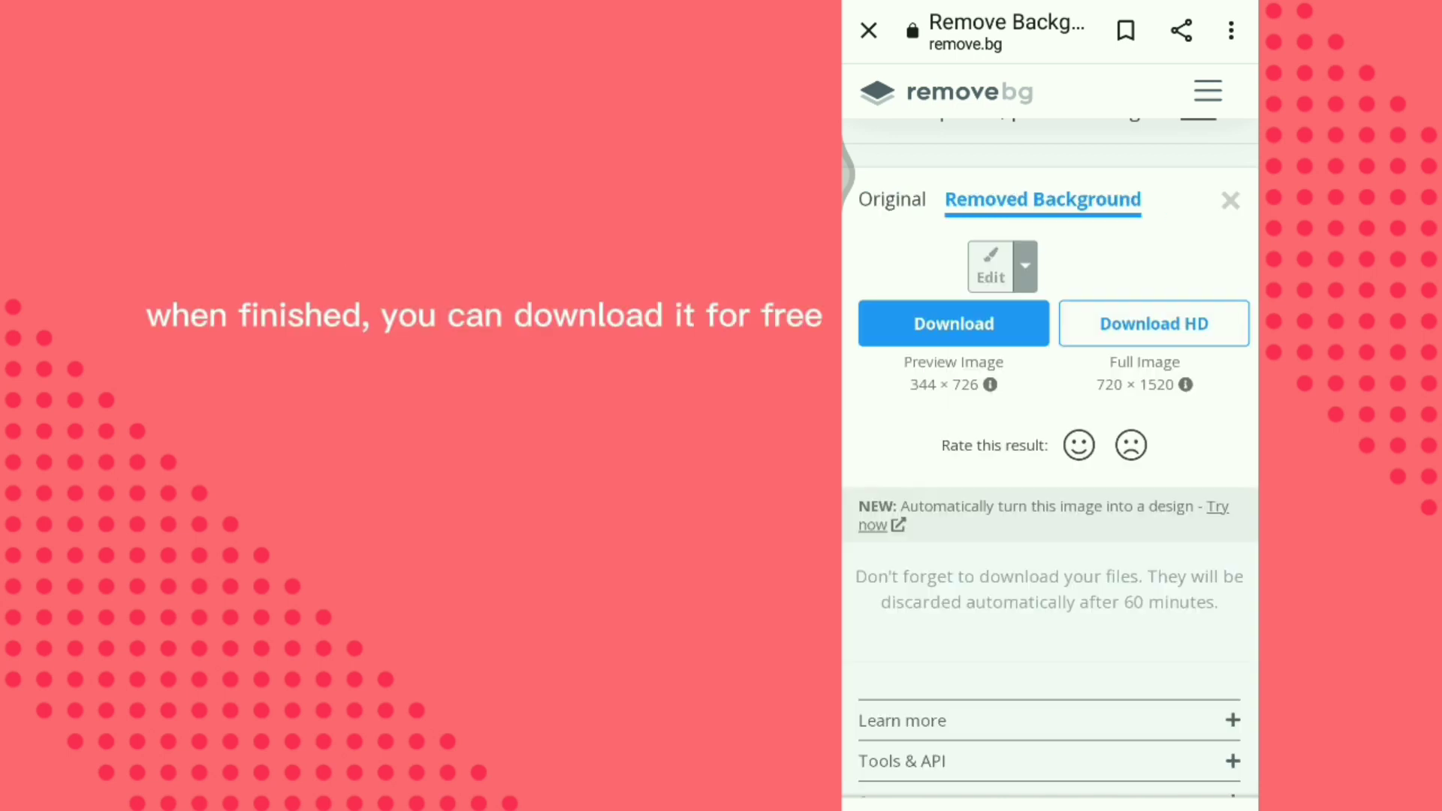
scroll(1205, 461, down, 1)
scroll(1113, 437, up, 3)
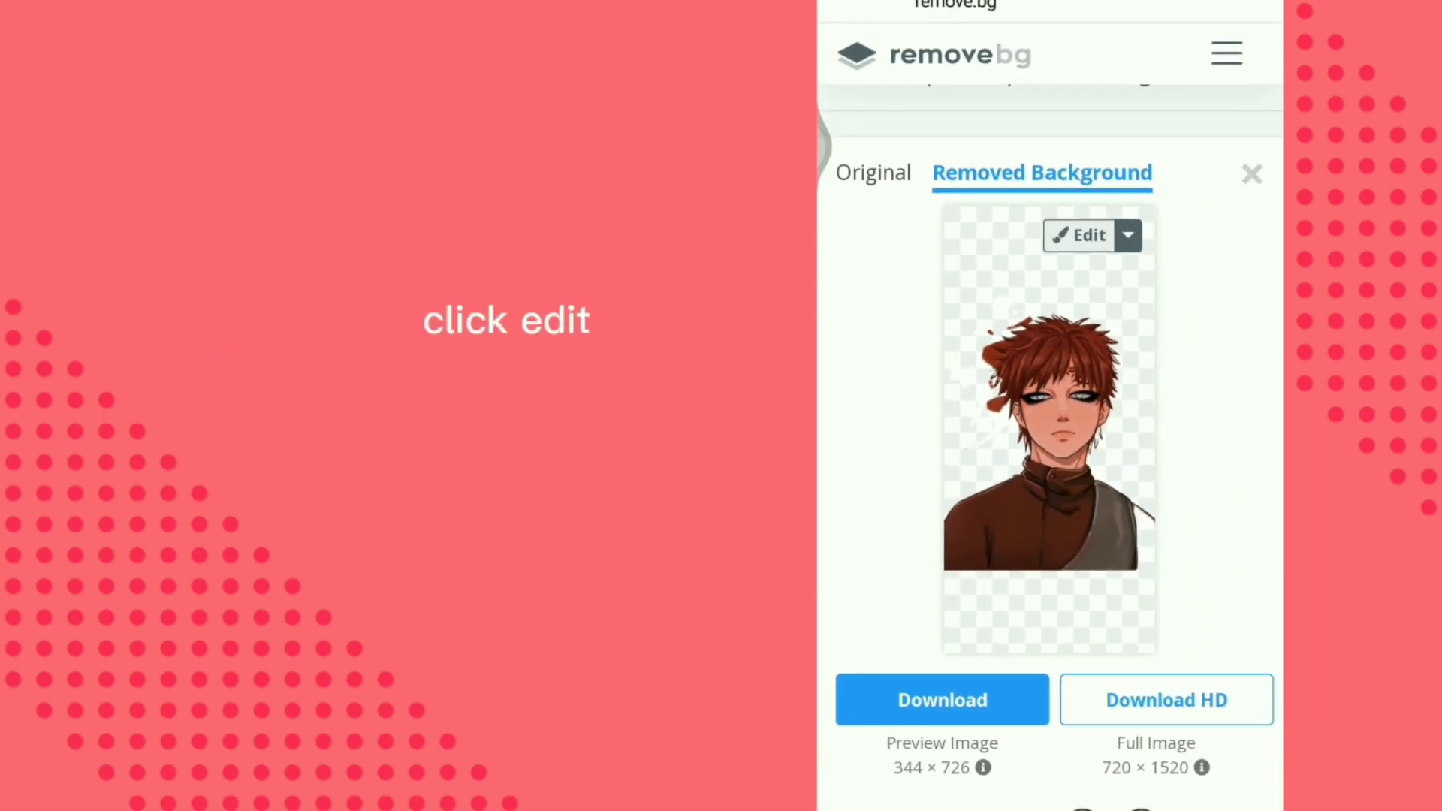
scroll(1051, 406, down, 2)
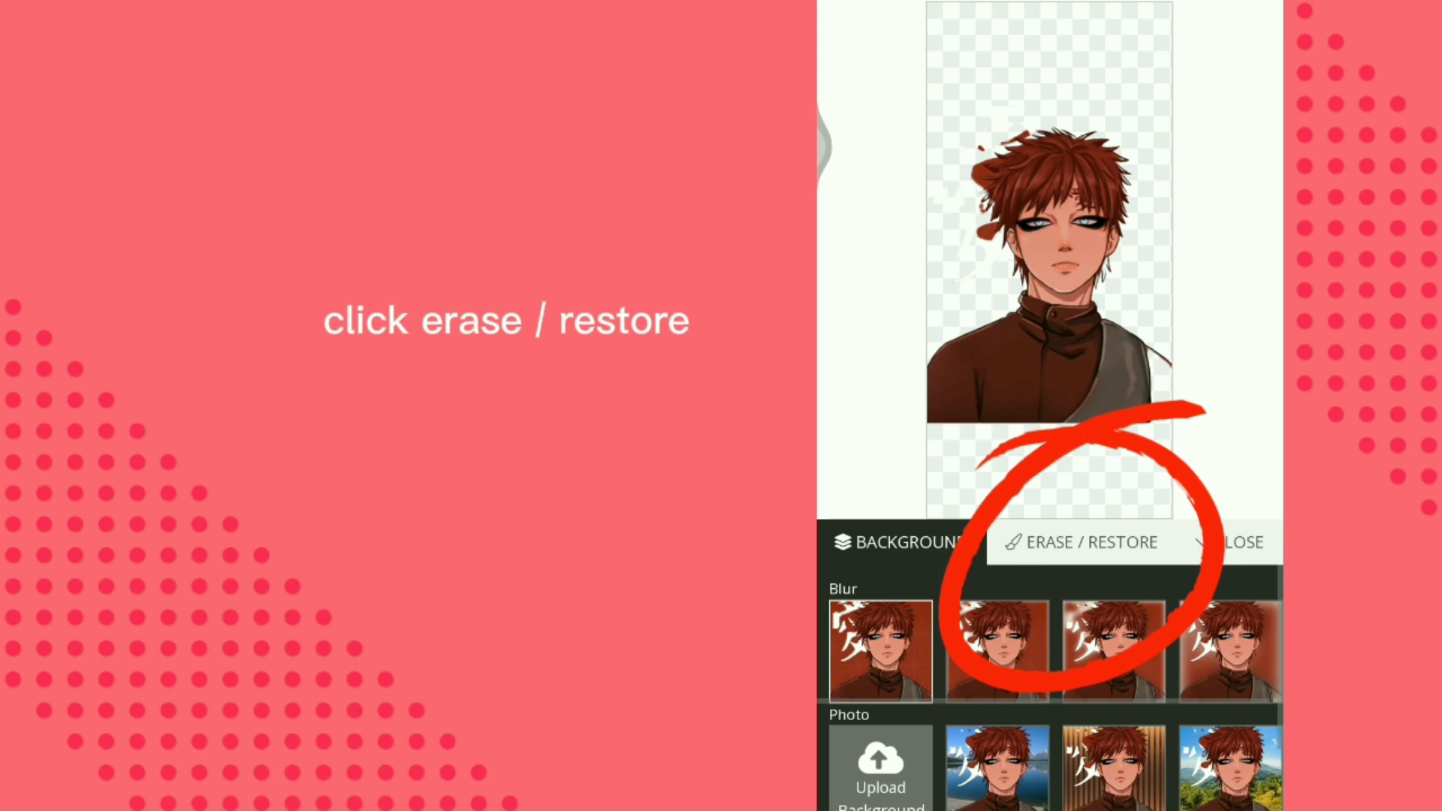
Switch to the Erase / Restore tool to clean leftovers beside the hair.
click(1049, 550)
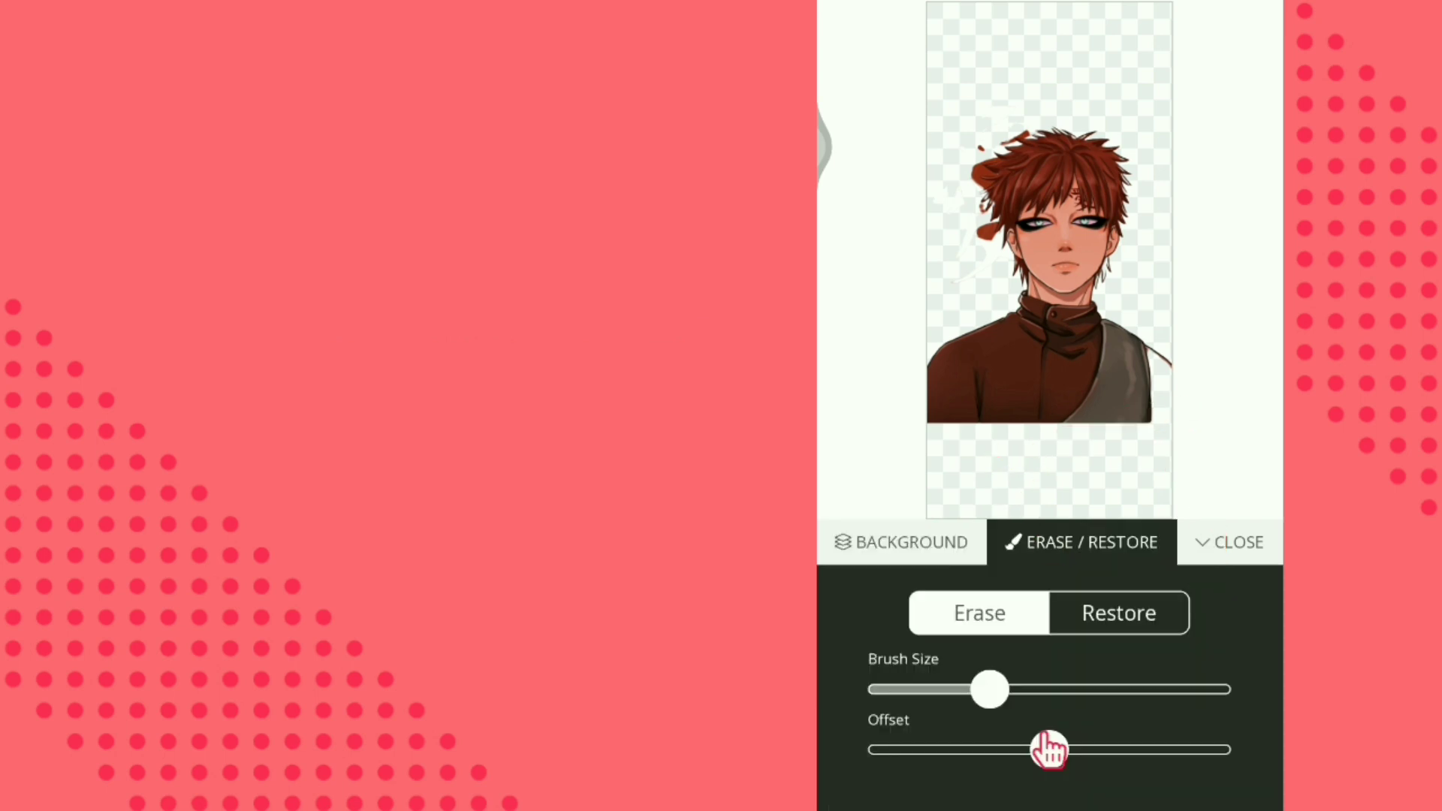
scroll(980, 323, up, 3)
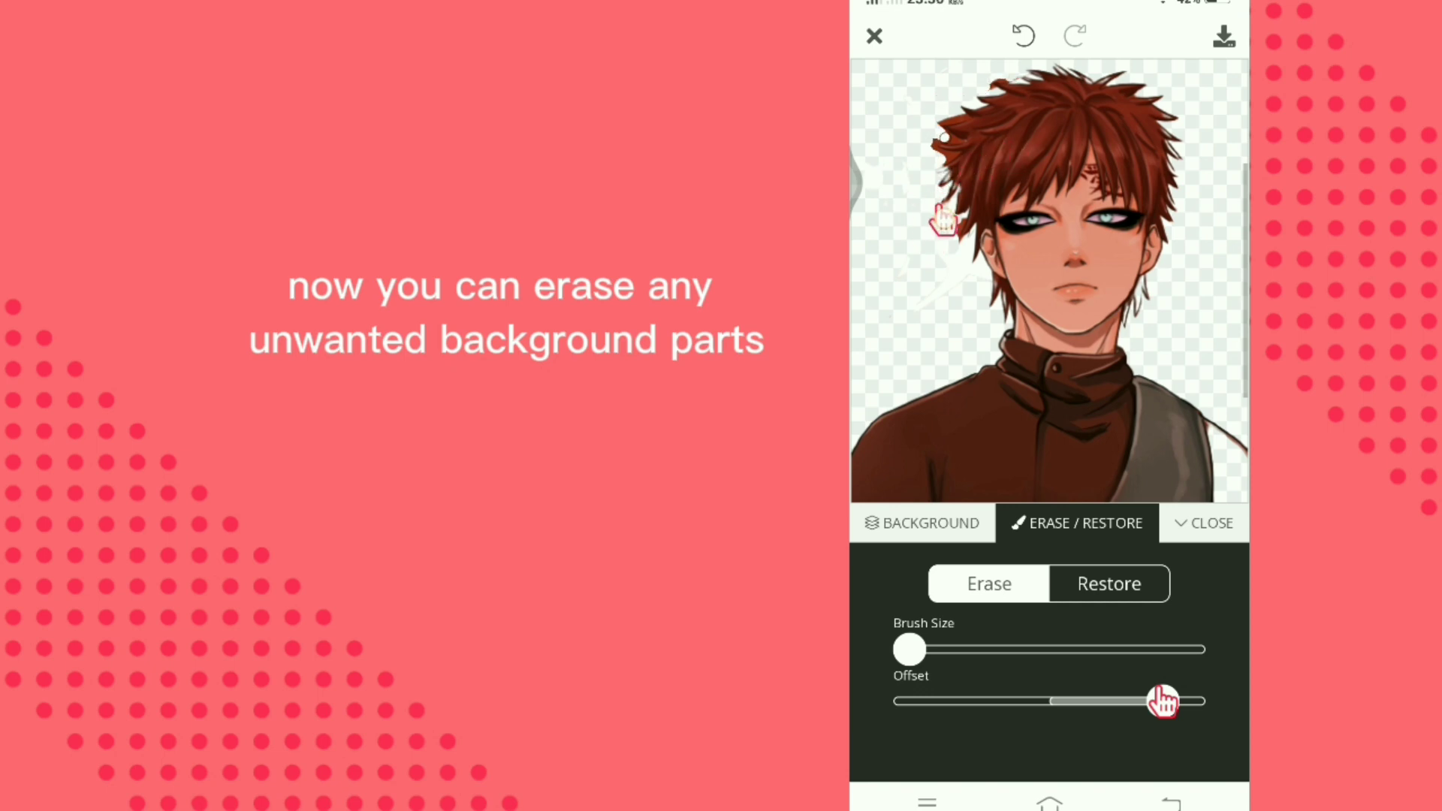
scroll(1223, 187, down, 3)
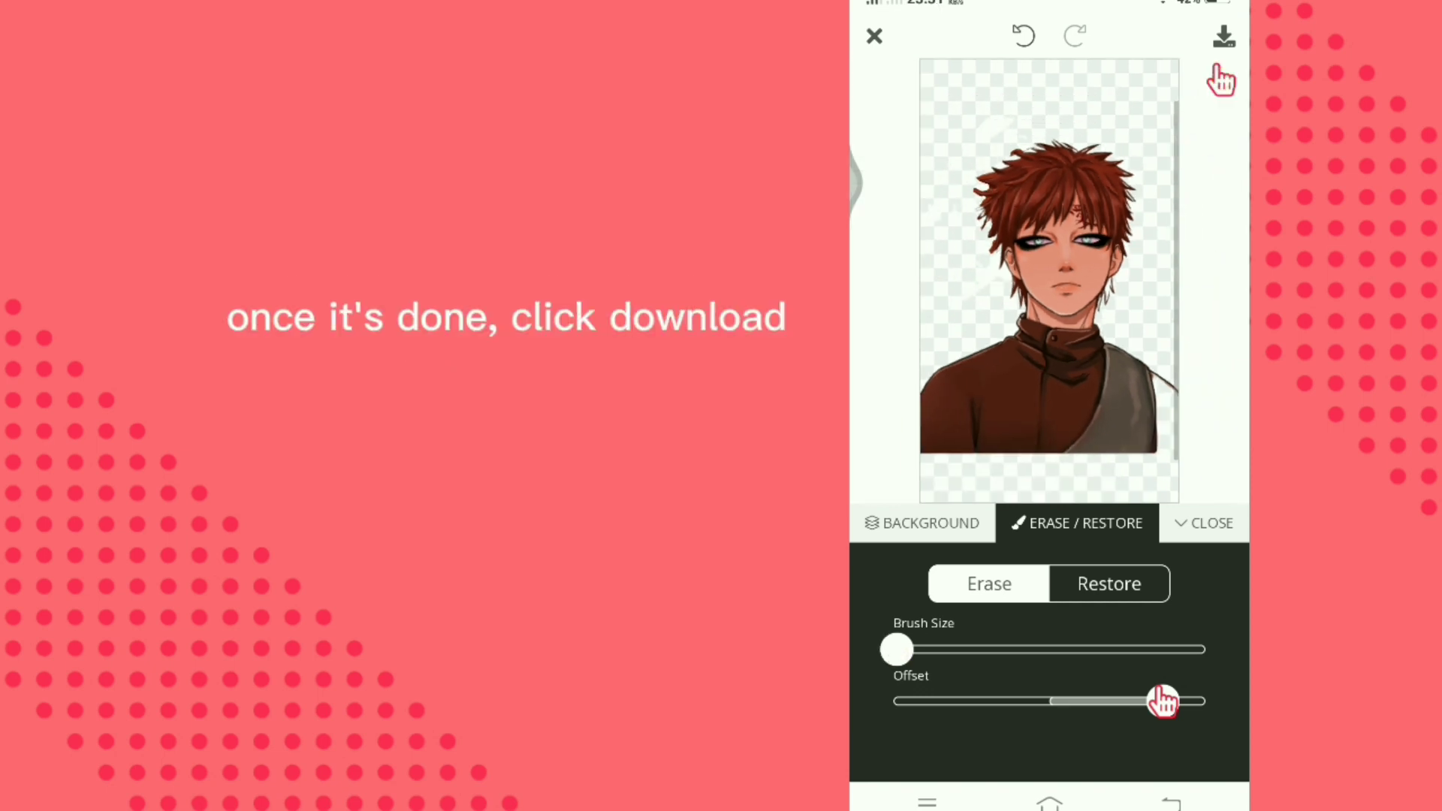
Download the cleaned red-haired character cut-out image.
click(1223, 36)
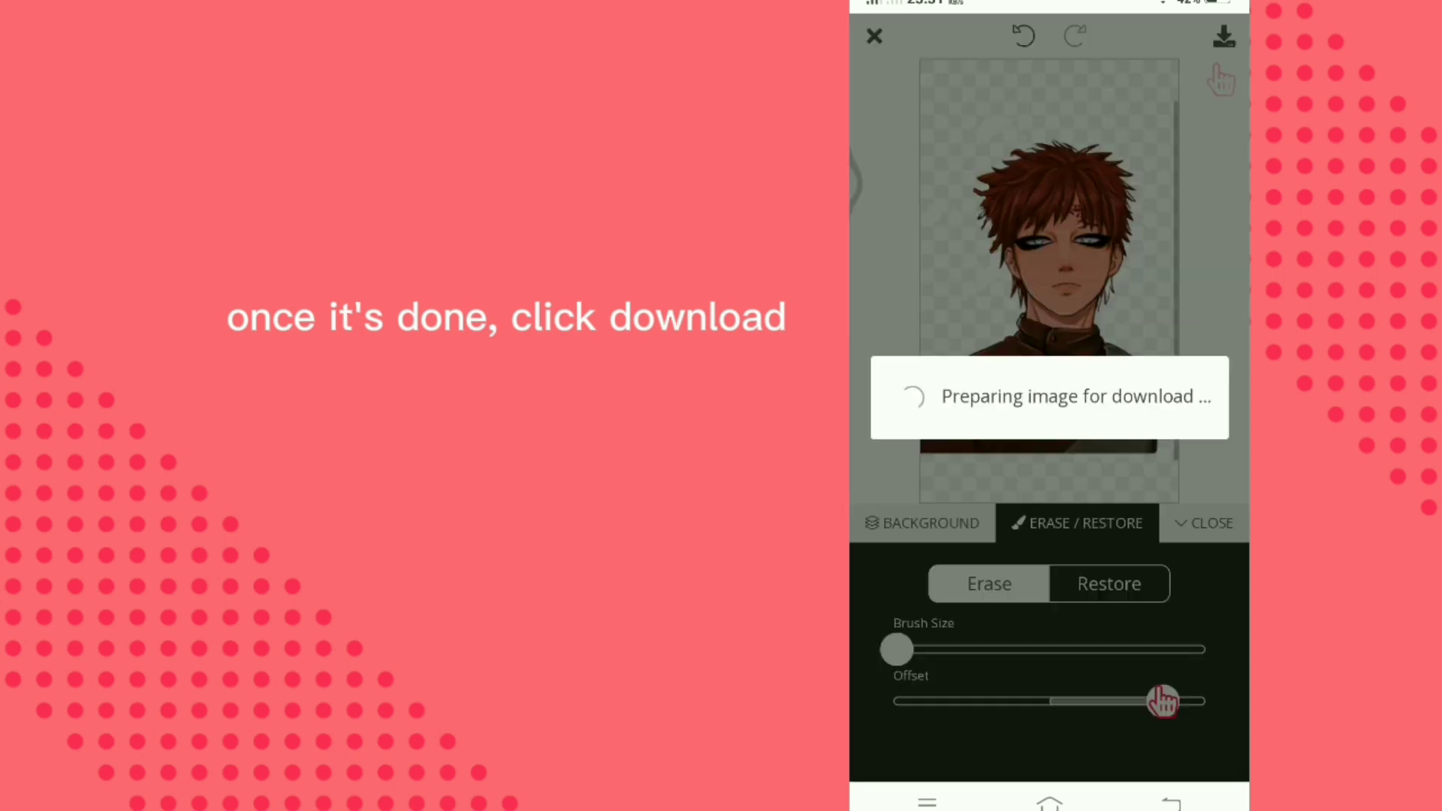